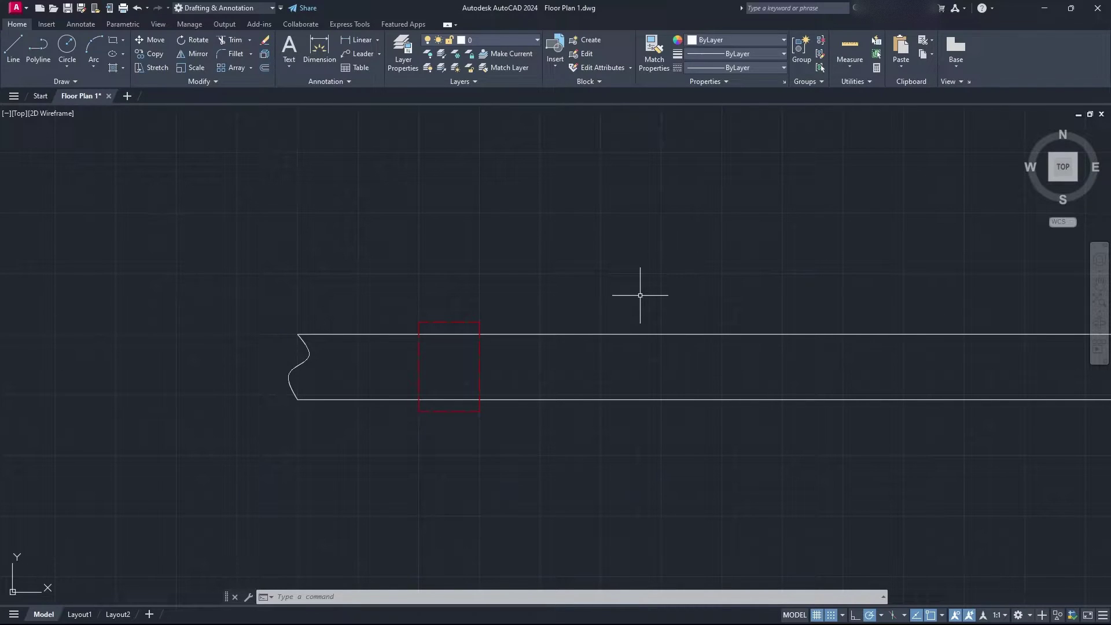
Pan along the pipe, zoom out and back in, and select the red rectangle at its left end.
{"action": "middle_click_drag", "start_coordinate": [746, 310], "coordinate": [650, 315]}
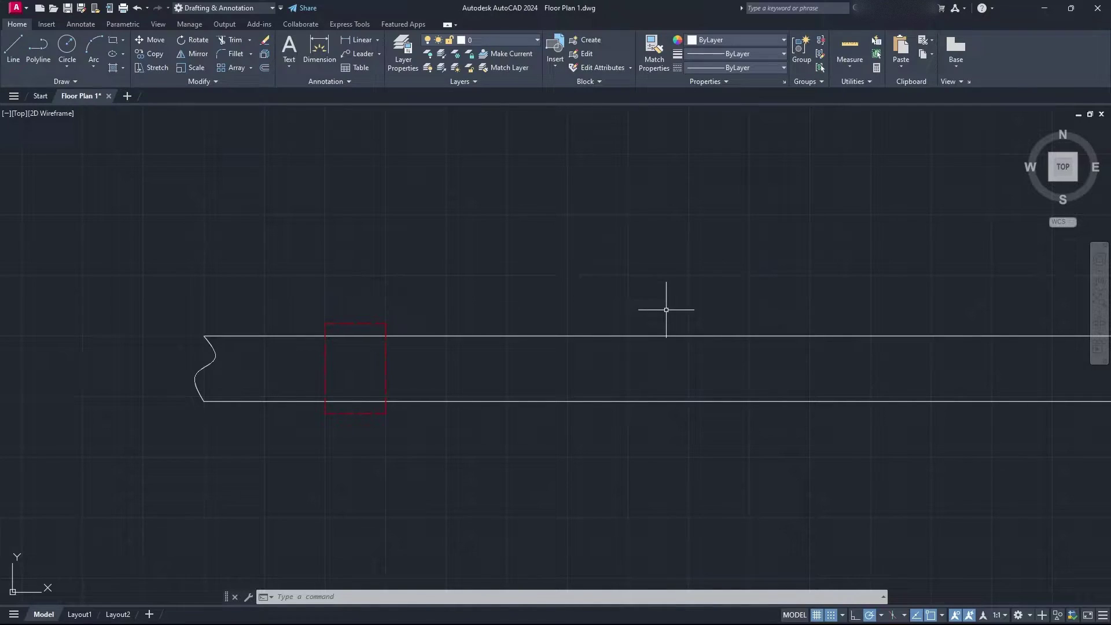
{"action": "mouse_move", "coordinate": [665, 307]}
{"action": "middle_mouse_down"}
{"action": "mouse_move", "coordinate": [454, 263]}
{"action": "mouse_move", "coordinate": [558, 283]}
{"action": "middle_mouse_up"}
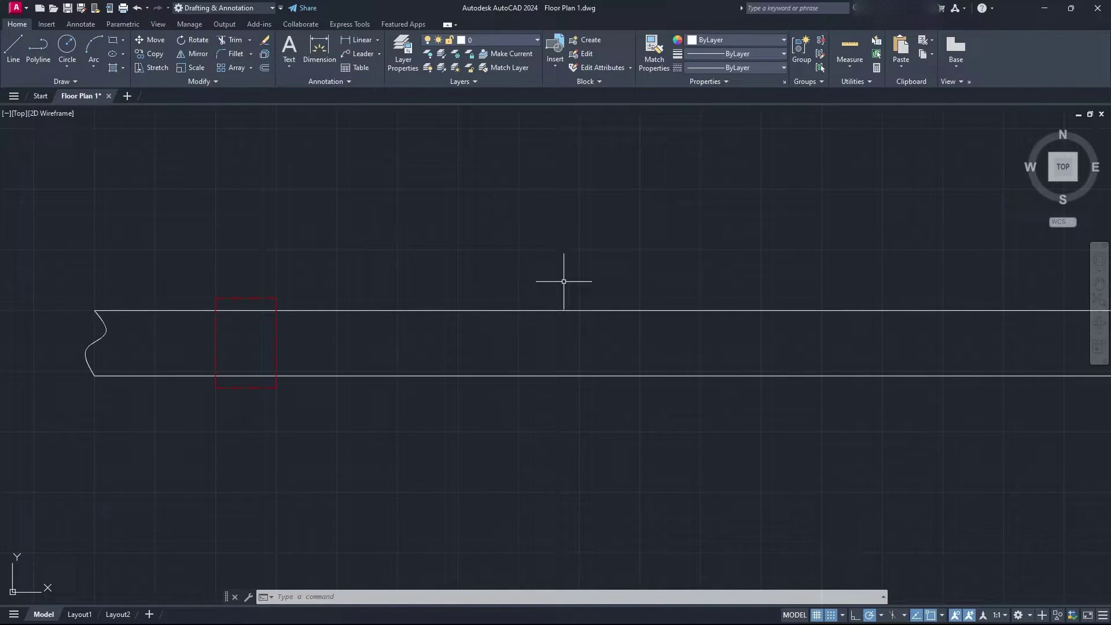
{"action": "scroll", "coordinate": [585, 288], "scroll_direction": "down", "scroll_amount": 6}
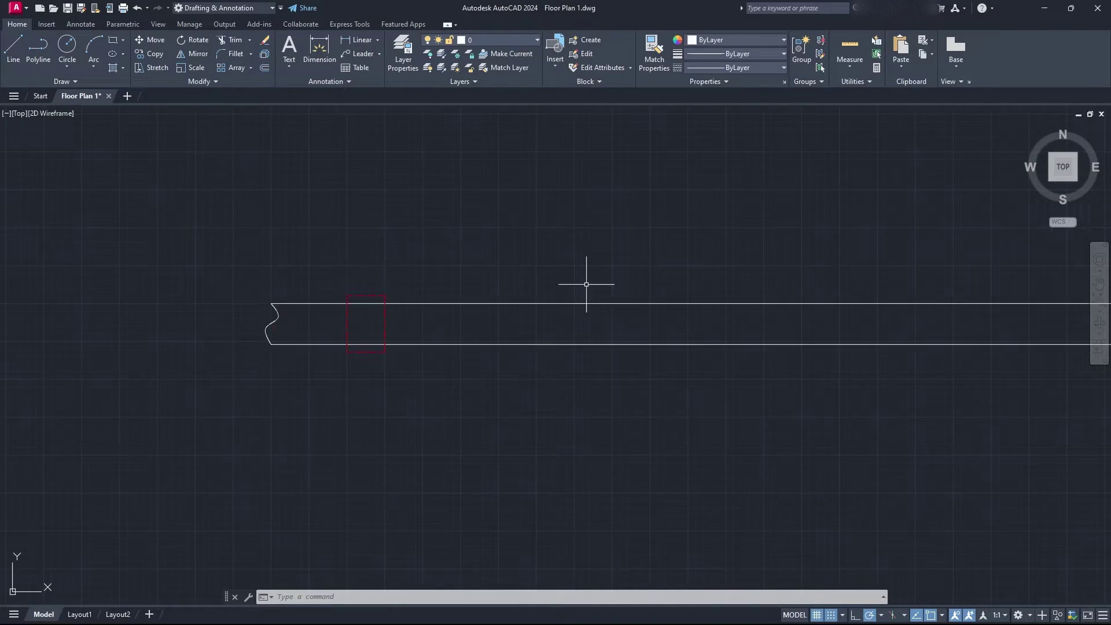
{"action": "middle_click_drag", "start_coordinate": [585, 288], "coordinate": [529, 342]}
{"action": "scroll", "coordinate": [595, 337], "scroll_direction": "up", "scroll_amount": 2}
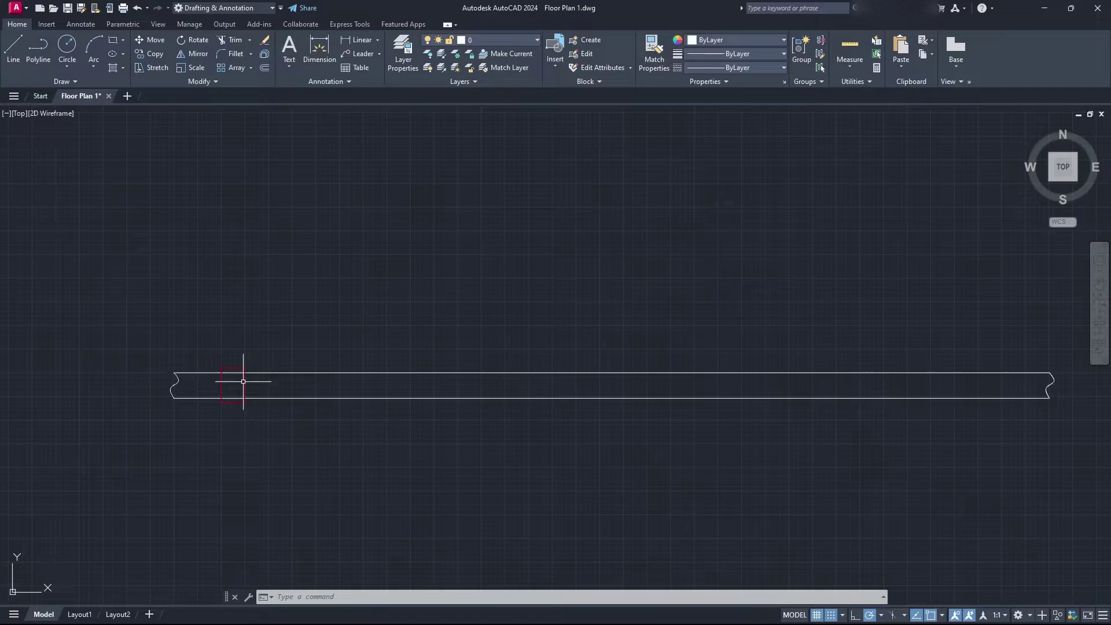
{"action": "left_click", "coordinate": [244, 385]}
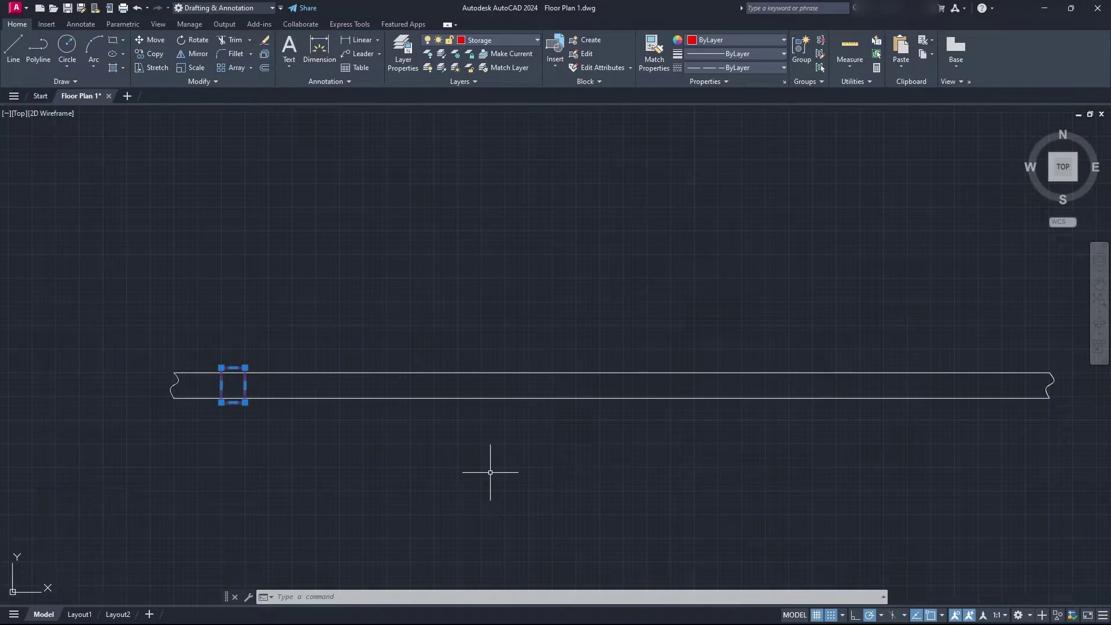
Reselect the red rectangle and make a rectangular ARRAY of it, giving 4 columns by 3 rows.
{"action": "key", "text": "Escape"}
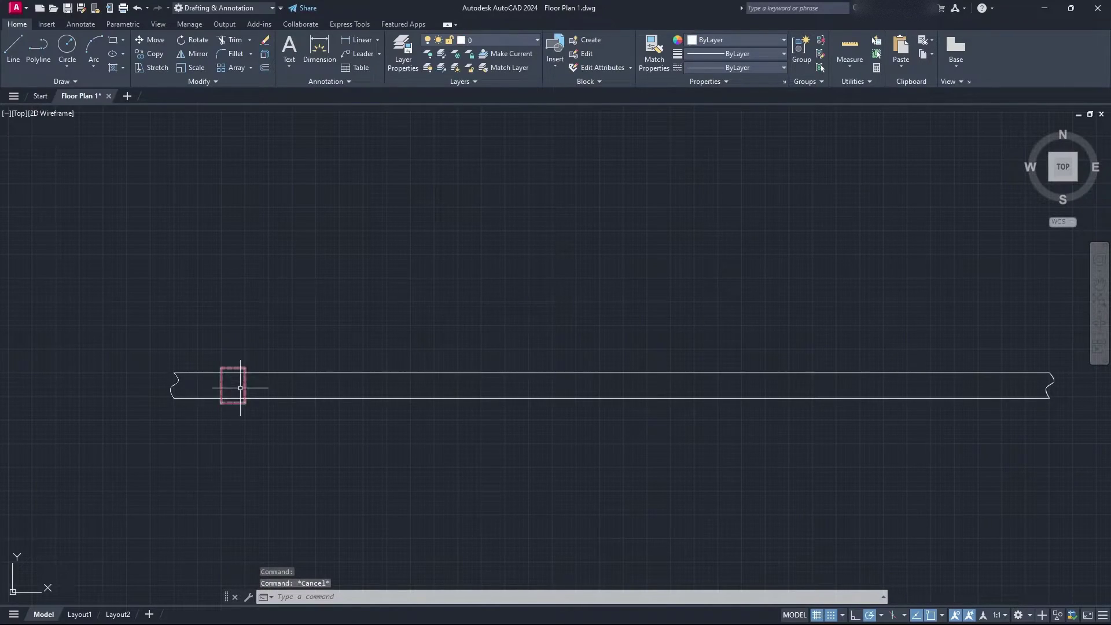
{"action": "left_click", "coordinate": [240, 388]}
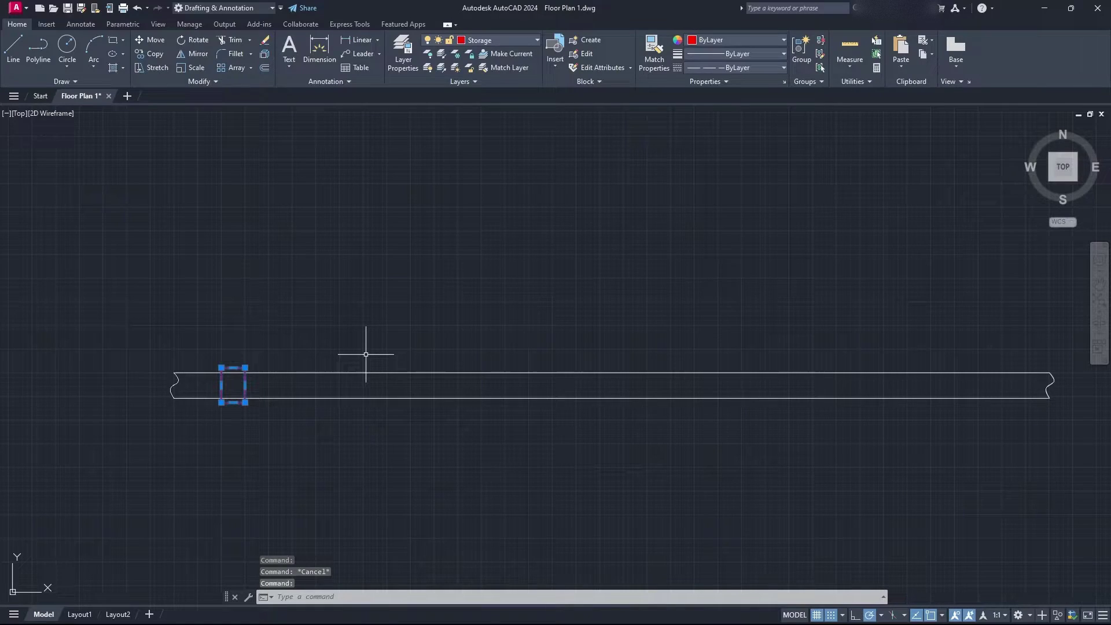
{"action": "type", "text": "array"}
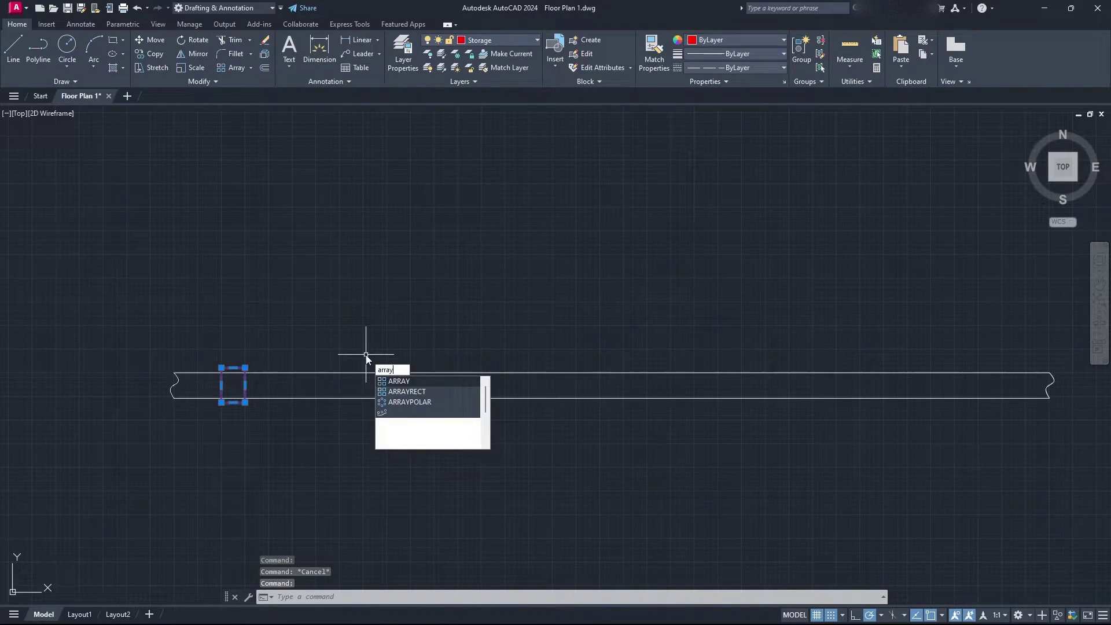
{"action": "key", "text": "Return"}
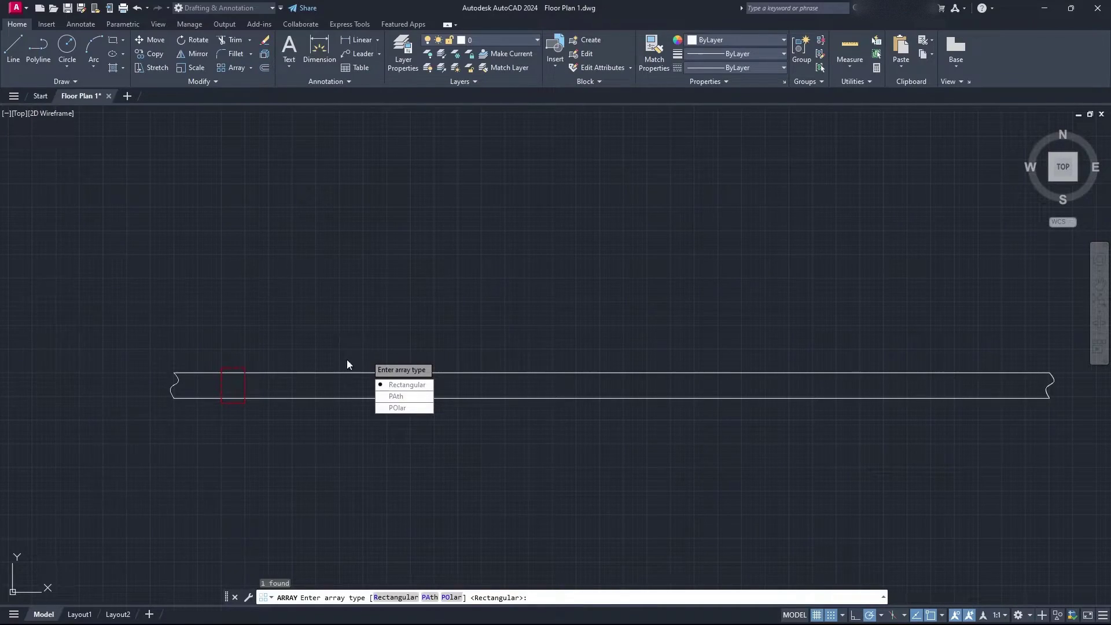
{"action": "left_click", "coordinate": [400, 385]}
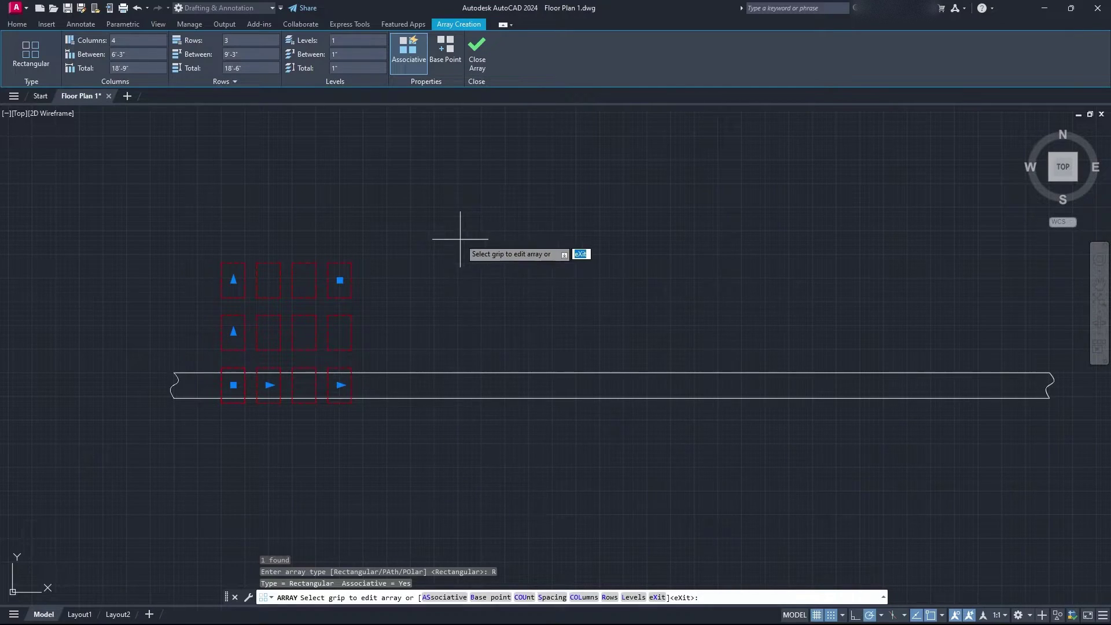
{"action": "mouse_move", "coordinate": [234, 280]}
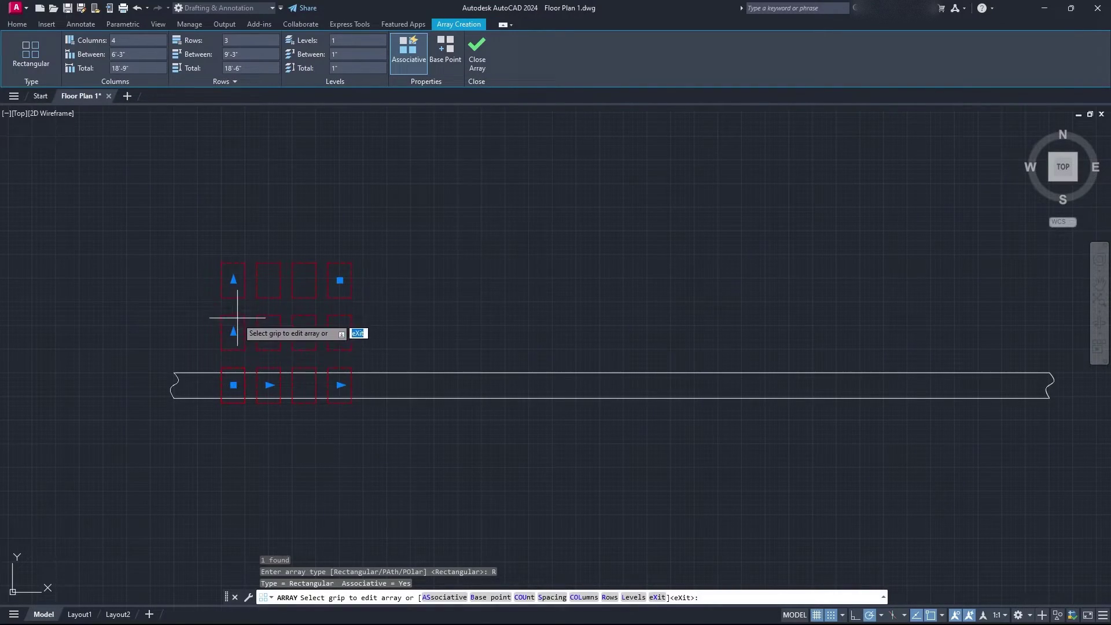
{"action": "mouse_move", "coordinate": [234, 332]}
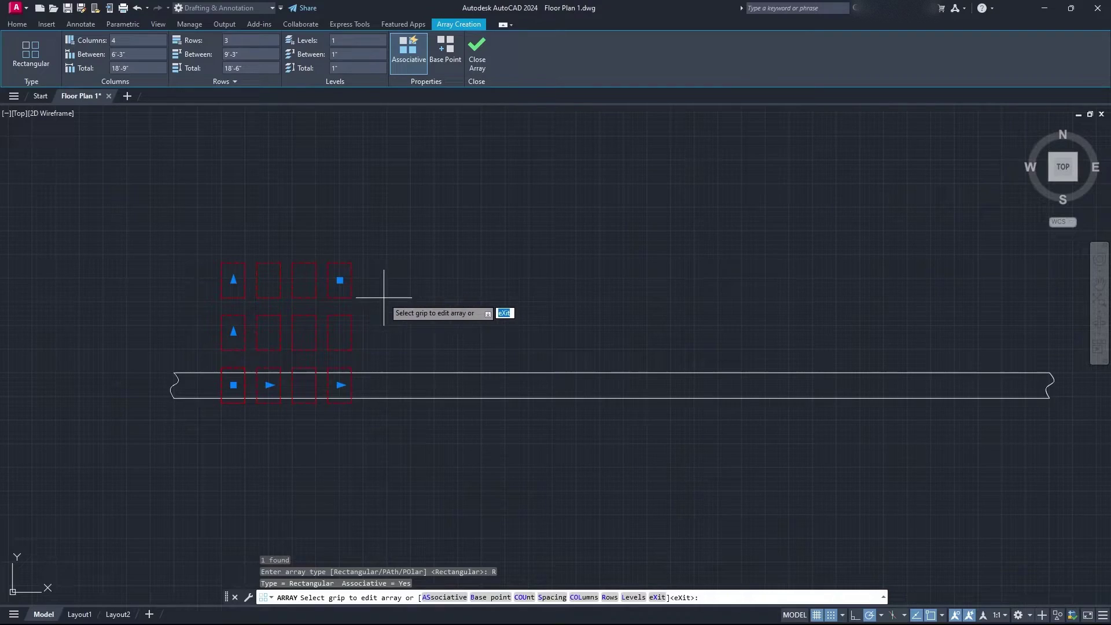
Drag the array's count grip to shrink the preview to 2 columns by 2 rows.
{"action": "left_click", "coordinate": [339, 280]}
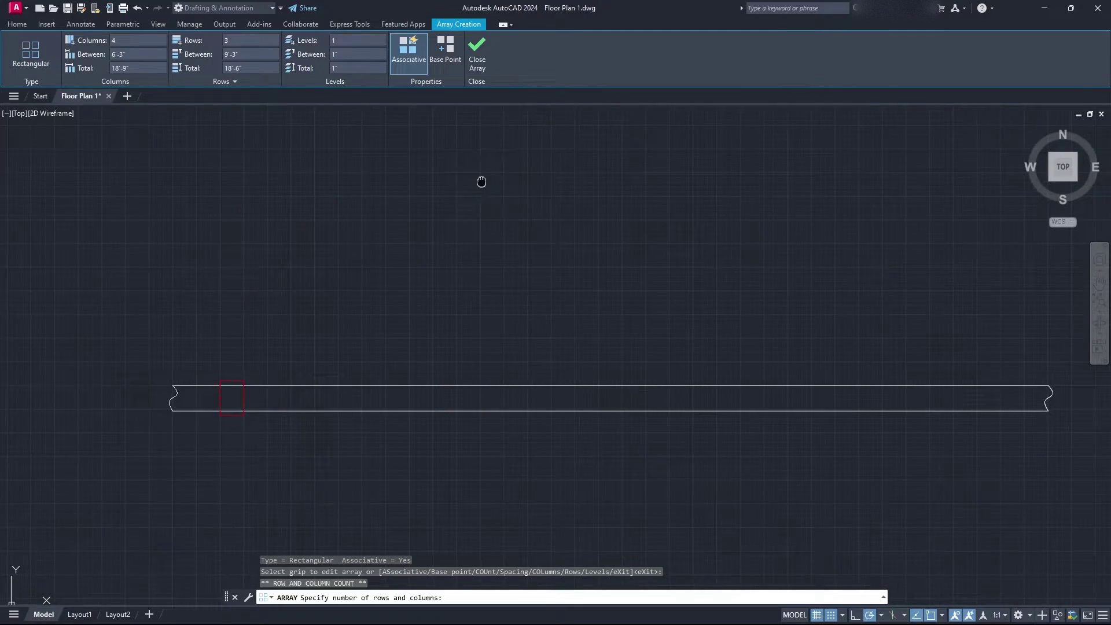
{"action": "middle_click_drag", "start_coordinate": [481, 181], "coordinate": [412, 259]}
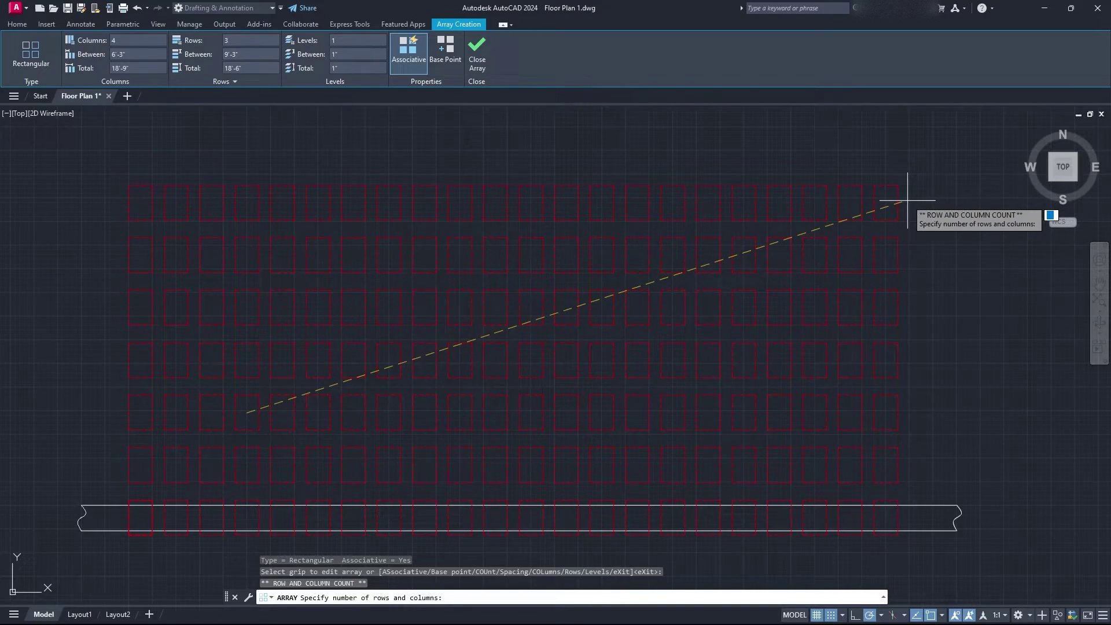
{"action": "middle_click_drag", "start_coordinate": [182, 450], "coordinate": [275, 318]}
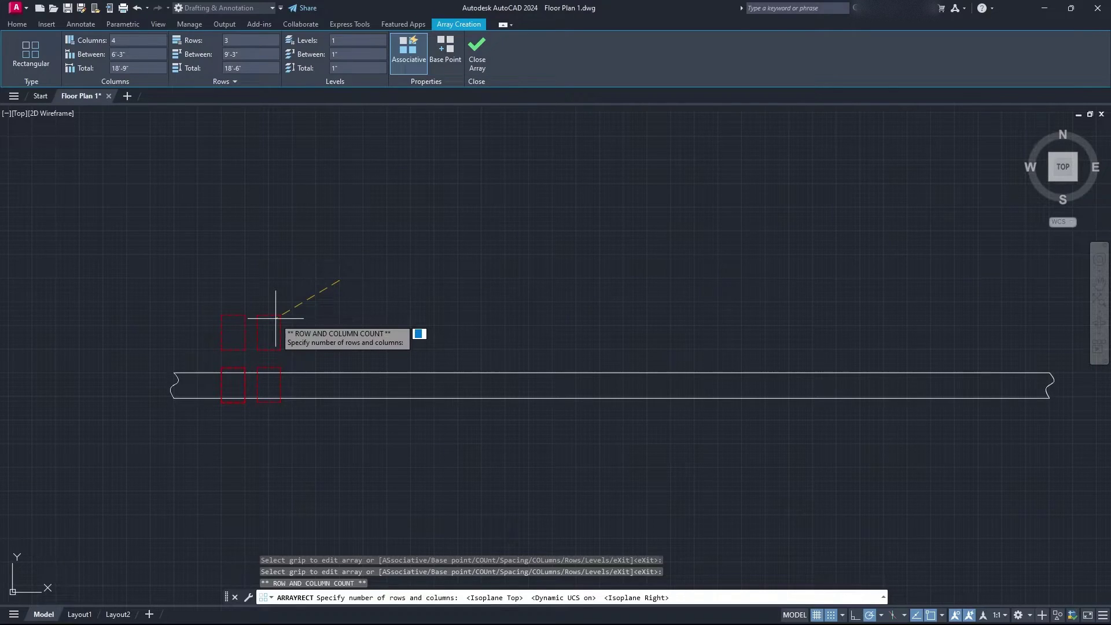
Commit the 2x2 array, then change it to 1 row and 5 columns along the pipe.
{"action": "left_click", "coordinate": [275, 318]}
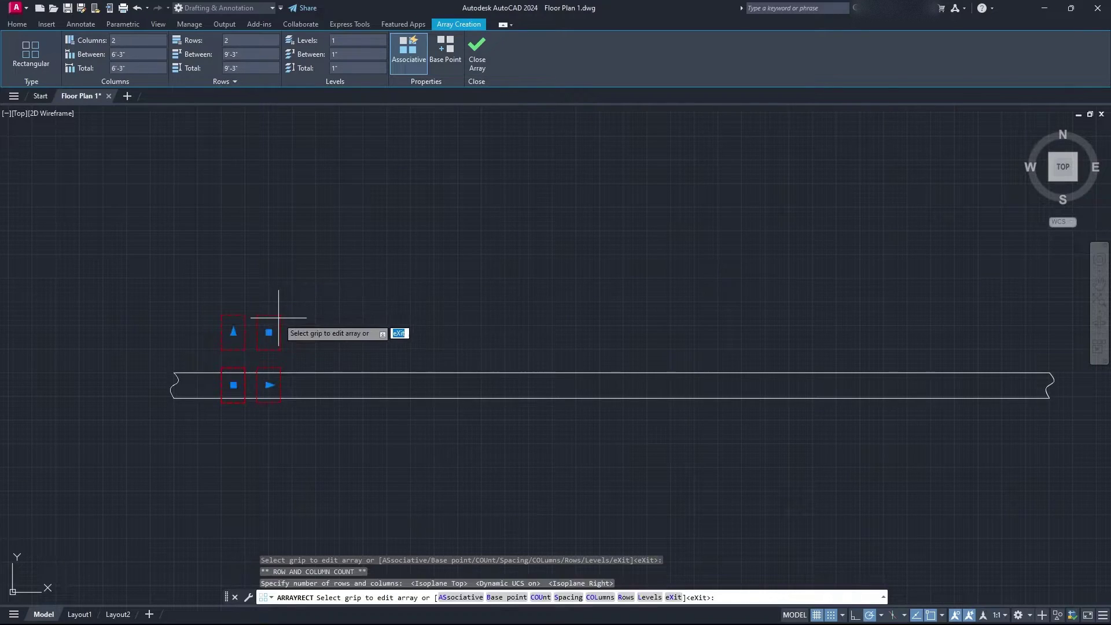
{"action": "left_click", "coordinate": [233, 331]}
{"action": "left_click", "coordinate": [233, 382]}
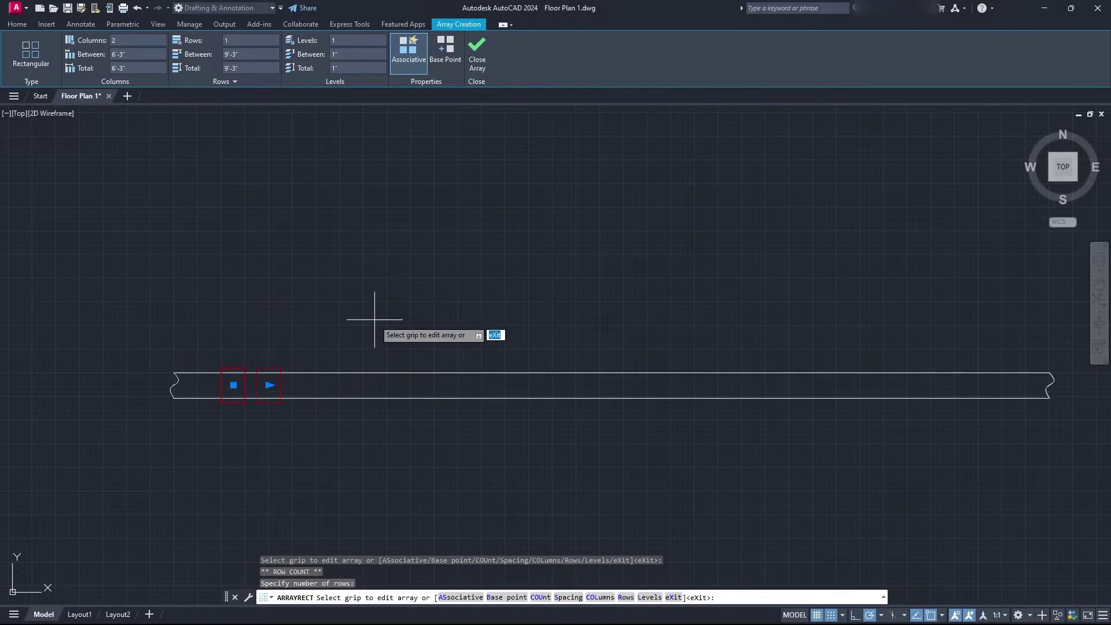
{"action": "left_click", "coordinate": [270, 385]}
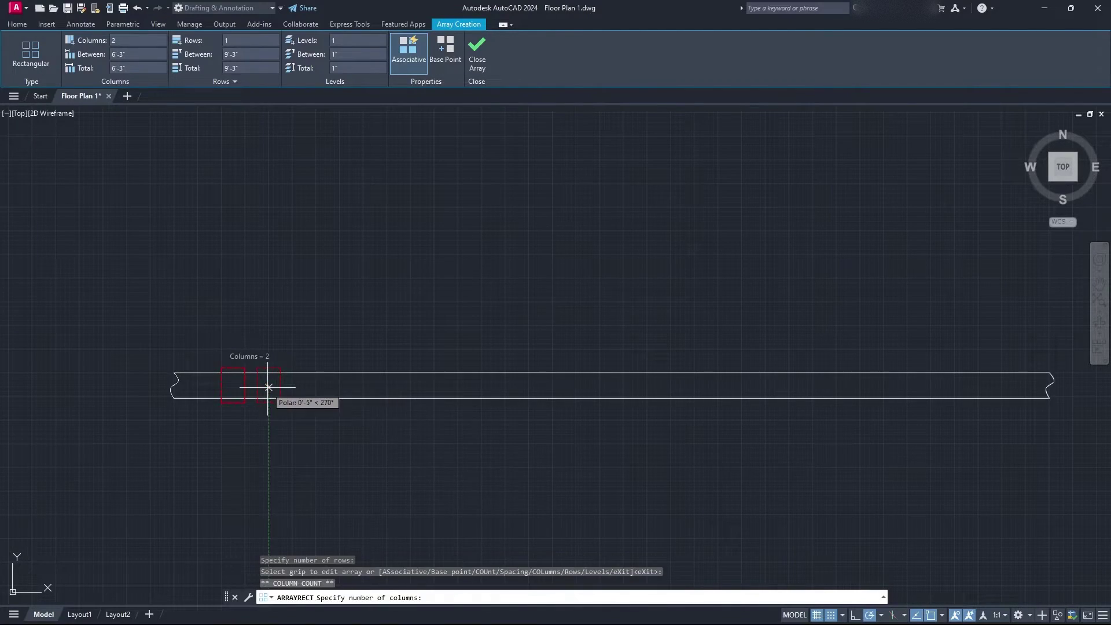
{"action": "left_click", "coordinate": [399, 385]}
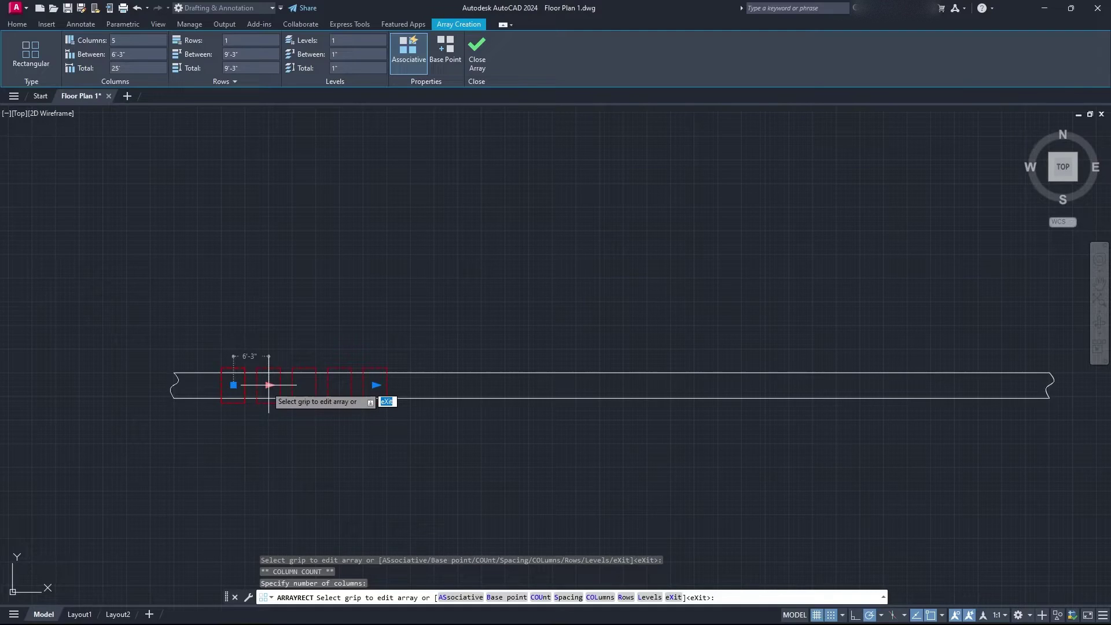
{"action": "left_click", "coordinate": [269, 385]}
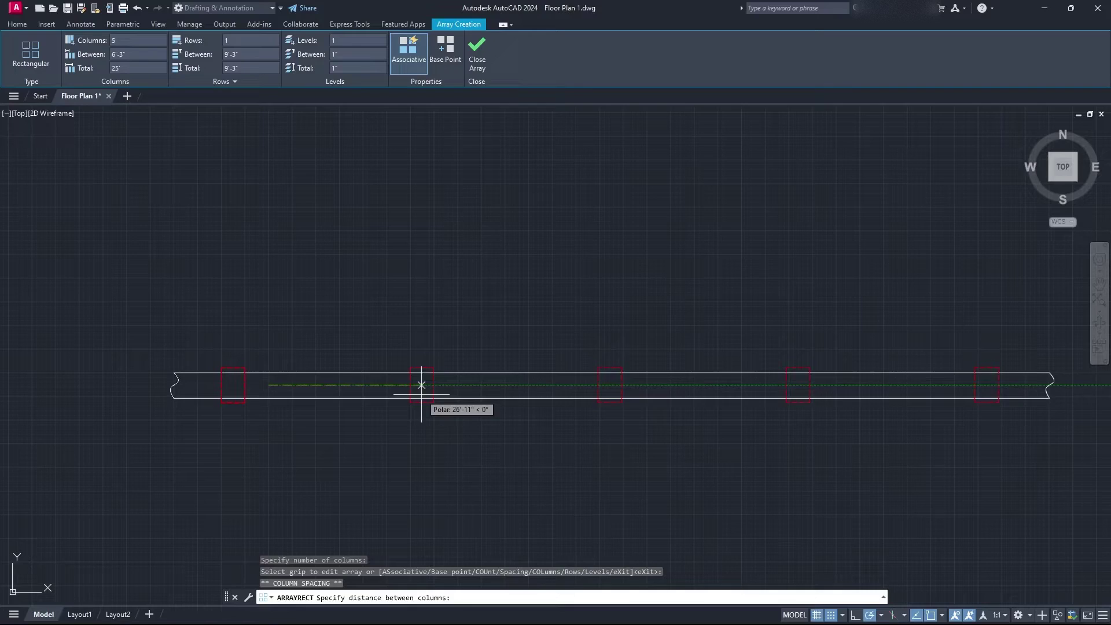
Set the column spacing to 33'-5" and exit the array edit.
{"action": "left_click", "coordinate": [422, 384]}
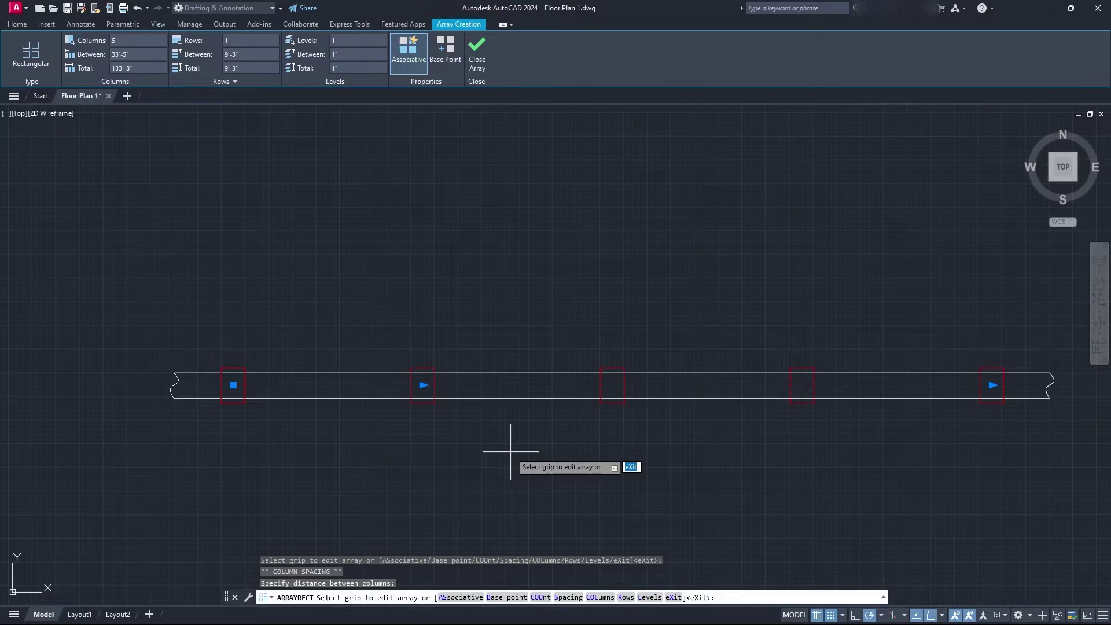
{"action": "key", "text": "Escape"}
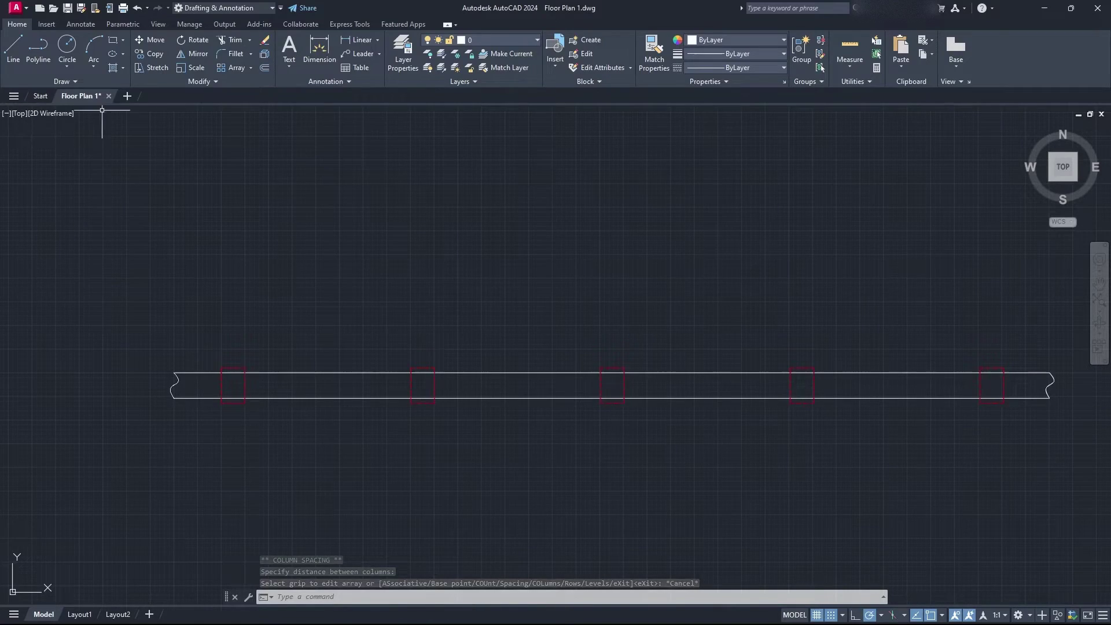
Draw a circle above the pipe and select it.
{"action": "left_click", "coordinate": [67, 45]}
{"action": "left_click", "coordinate": [234, 237]}
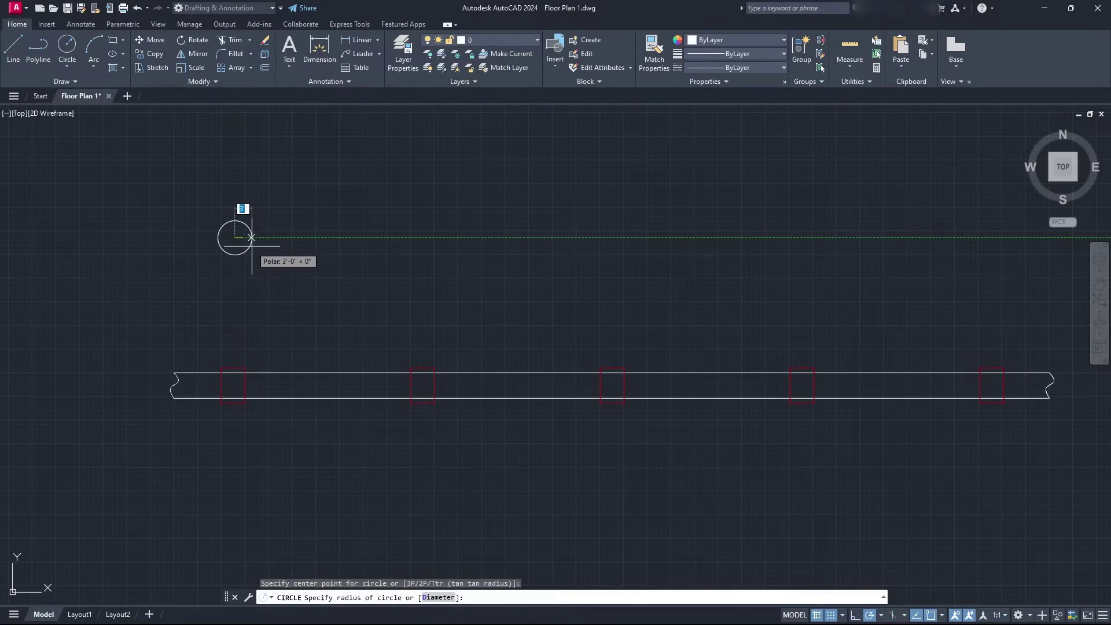
{"action": "left_click", "coordinate": [249, 237]}
{"action": "mouse_move", "coordinate": [280, 240]}
{"action": "middle_mouse_down"}
{"action": "mouse_move", "coordinate": [405, 317]}
{"action": "mouse_move", "coordinate": [427, 345]}
{"action": "middle_mouse_up"}
{"action": "scroll", "coordinate": [391, 326], "scroll_direction": "up", "scroll_amount": 2}
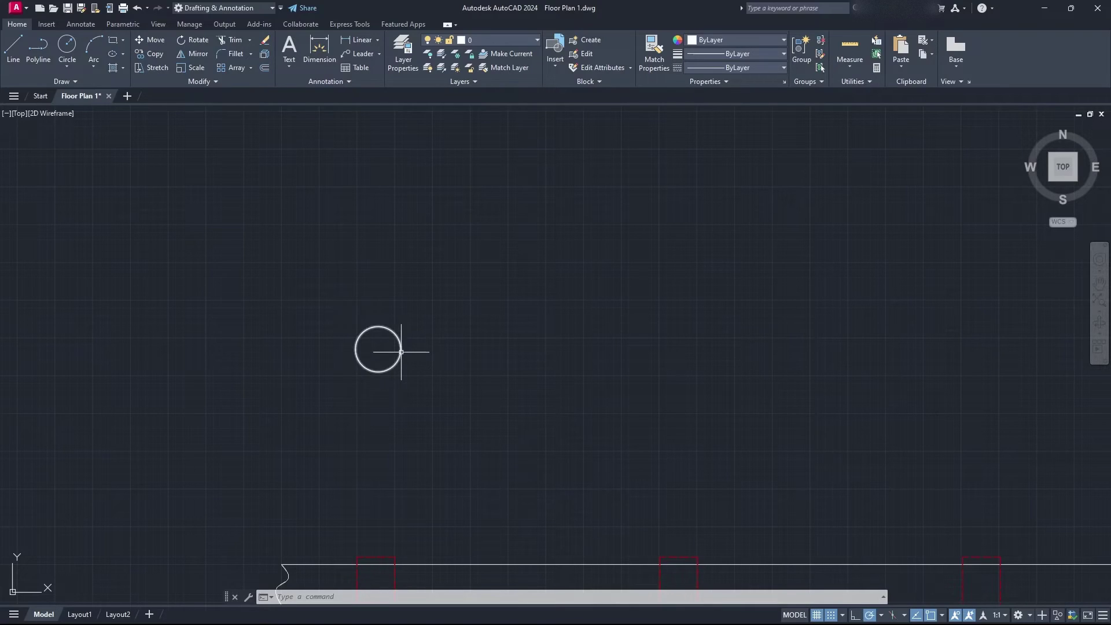
{"action": "left_click", "coordinate": [400, 348]}
Make a rectangular array from the circle and widen its column spacing to about 24'-10".
{"action": "left_click", "coordinate": [236, 68]}
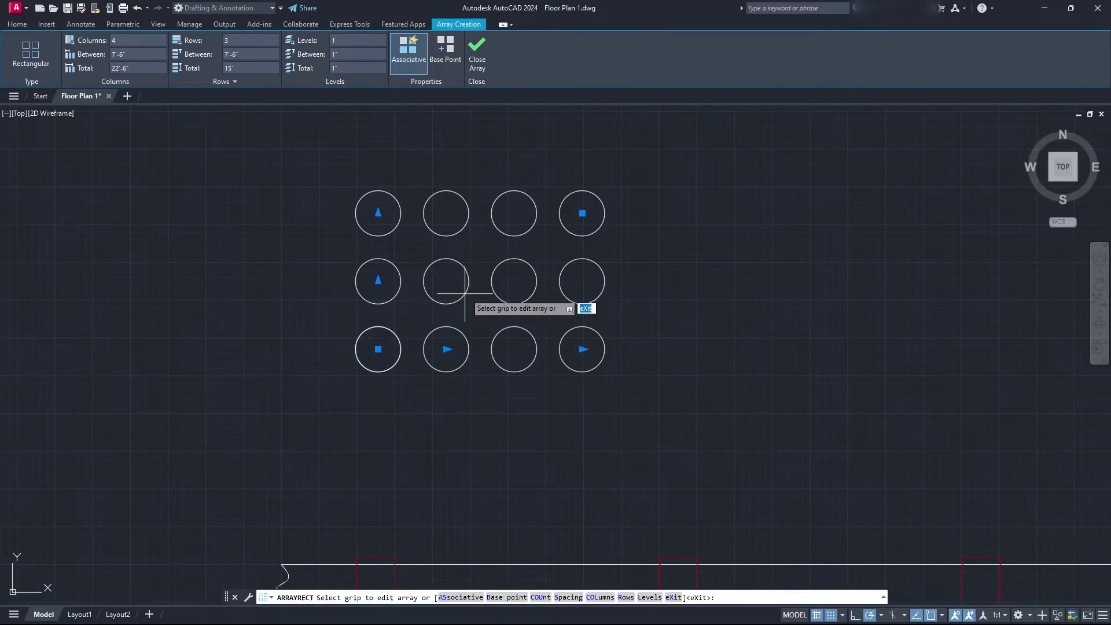
{"action": "middle_click_drag", "start_coordinate": [471, 298], "coordinate": [382, 379]}
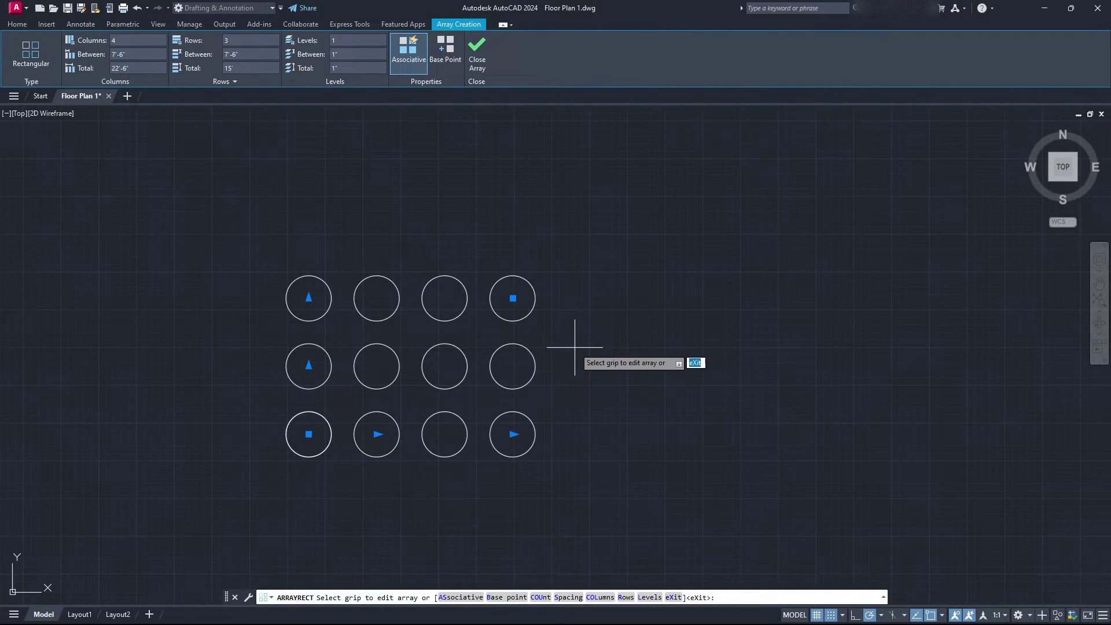
{"action": "left_click", "coordinate": [378, 434]}
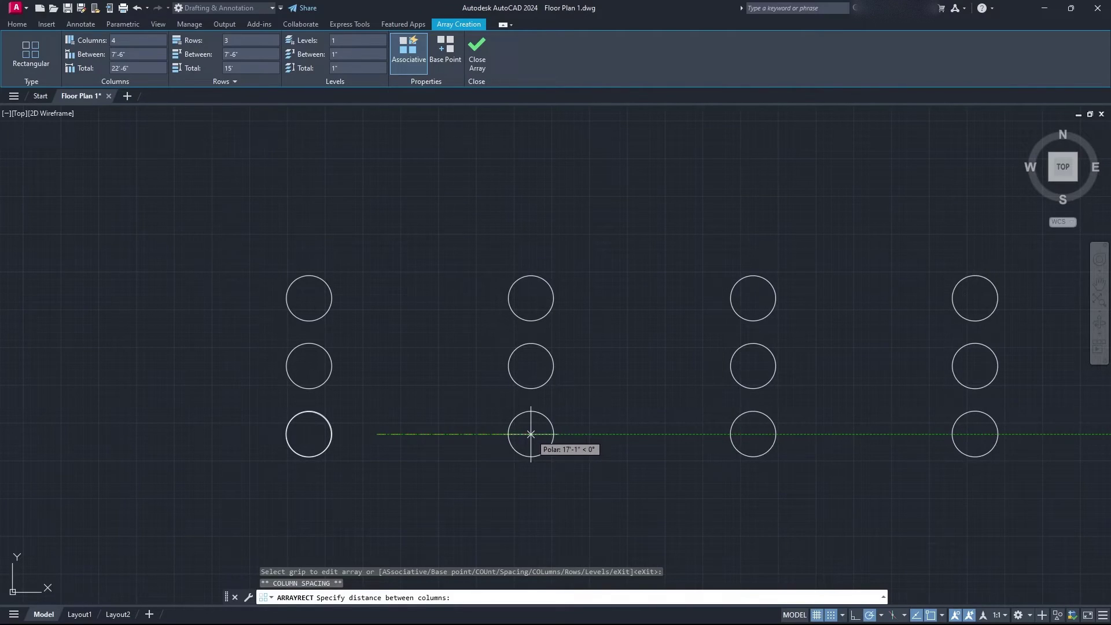
{"action": "left_click", "coordinate": [531, 434]}
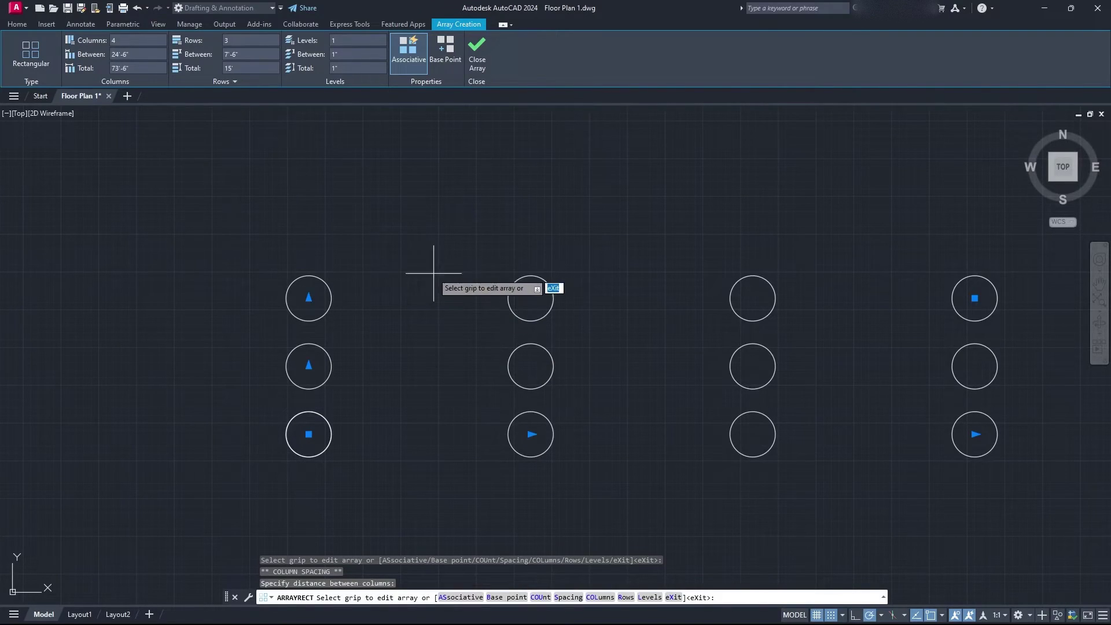
{"action": "left_click", "coordinate": [531, 434]}
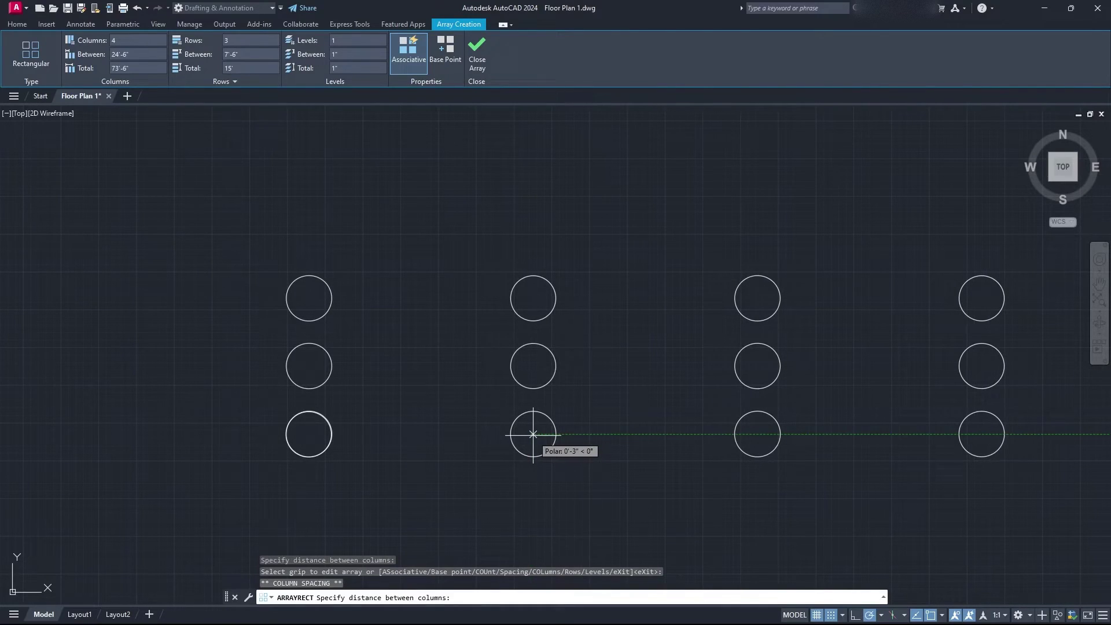
{"action": "left_click", "coordinate": [533, 434]}
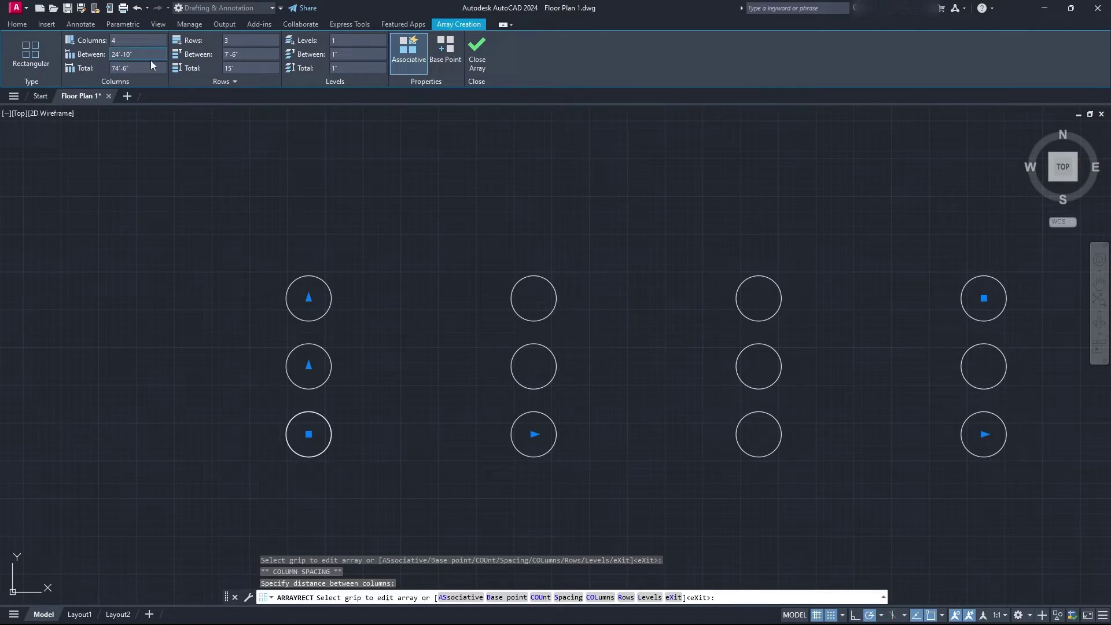
Enter 20' in the Columns Between field, after trying values 10 and 20.
{"action": "left_click", "coordinate": [121, 55]}
{"action": "type", "text": "10"}
{"action": "key", "text": "Return"}
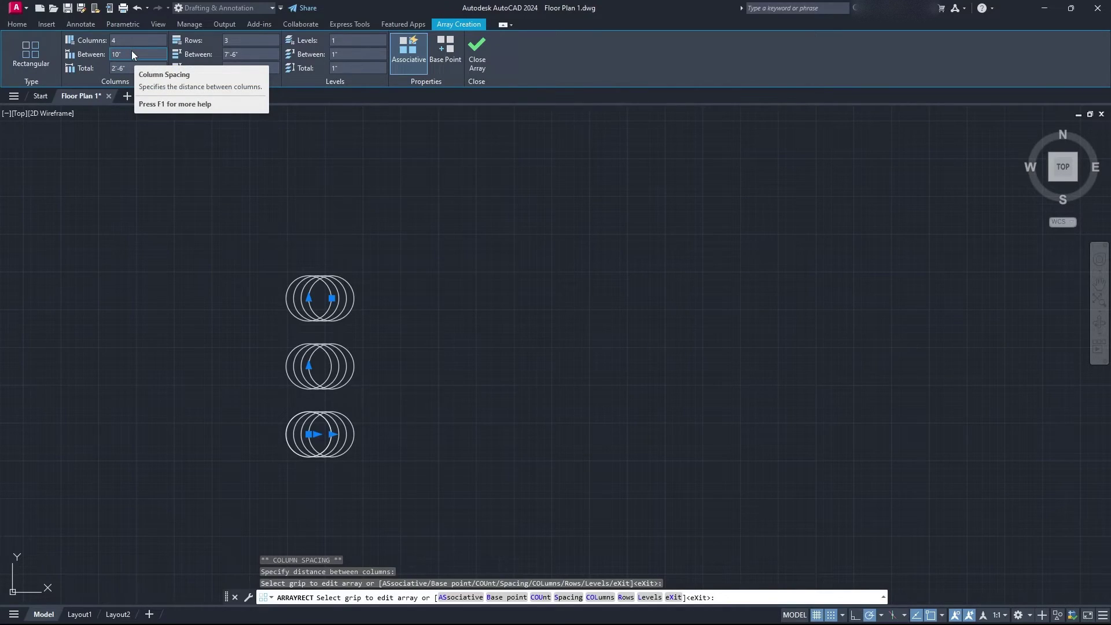
{"action": "left_click", "coordinate": [132, 54]}
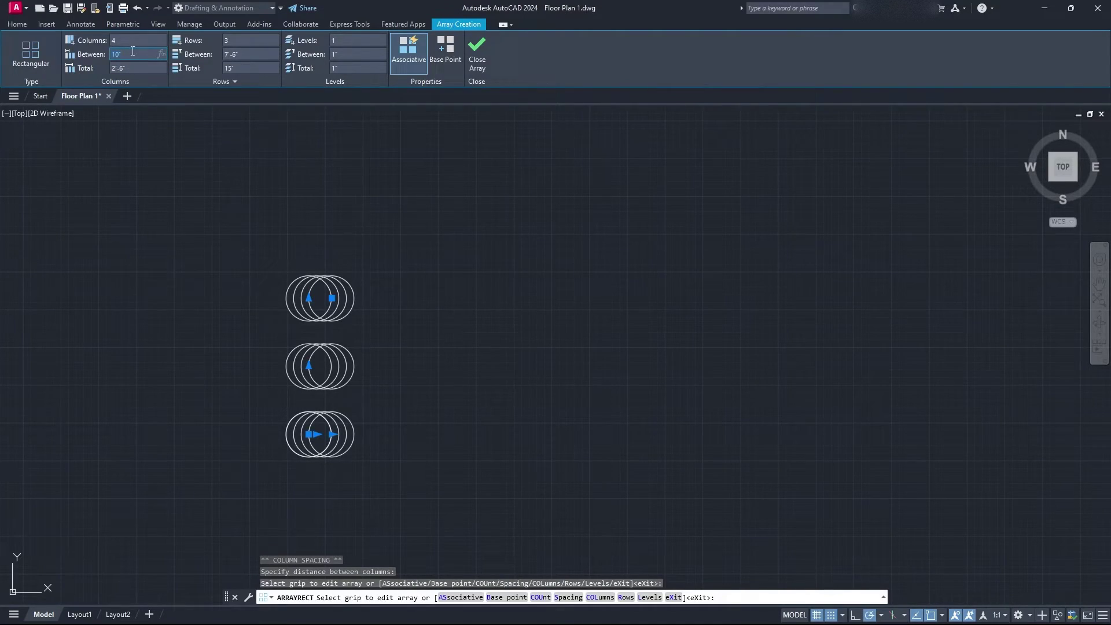
{"action": "type", "text": "20"}
{"action": "key", "text": "Return"}
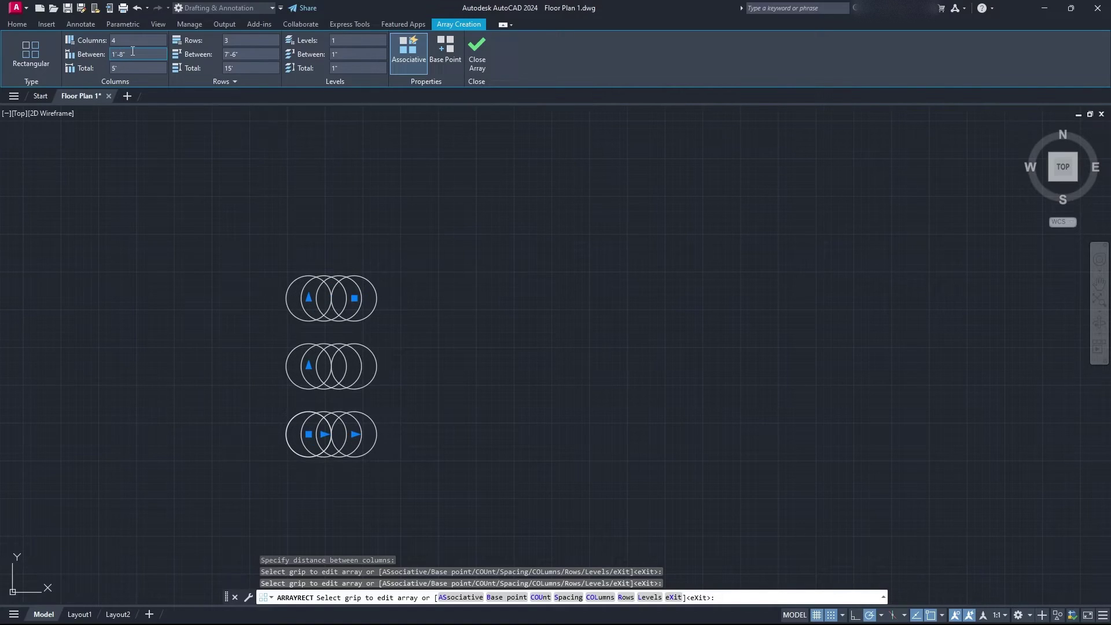
{"action": "left_click", "coordinate": [133, 52]}
{"action": "type", "text": "20'"}
{"action": "key", "text": "Return"}
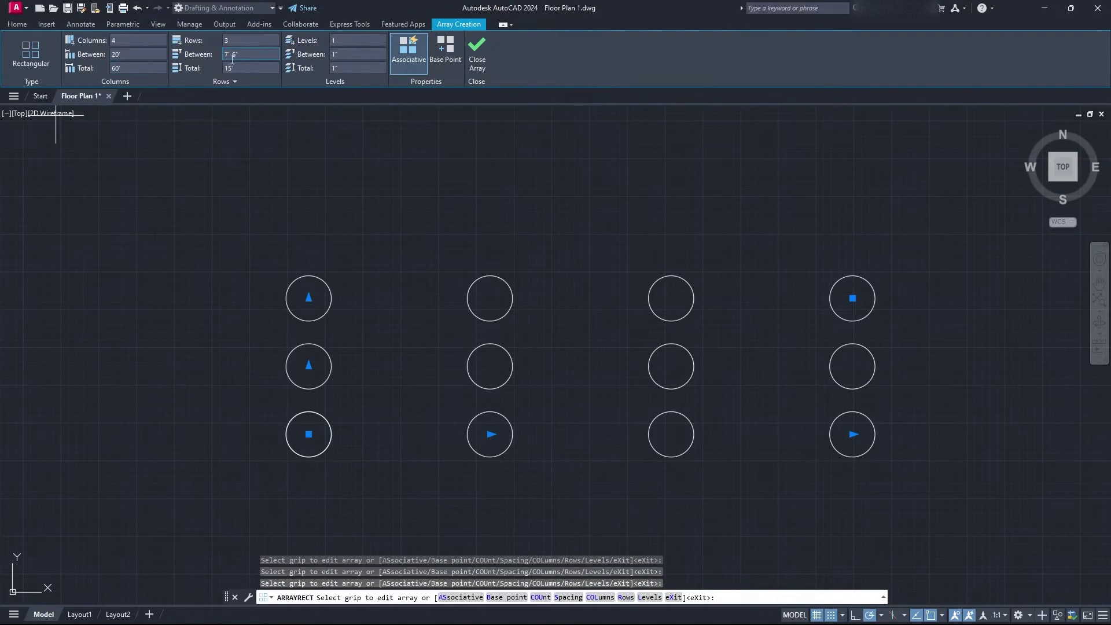
Drag the row grip upward to space the circle array's rows 40'-5" apart.
{"action": "left_click", "coordinate": [309, 365]}
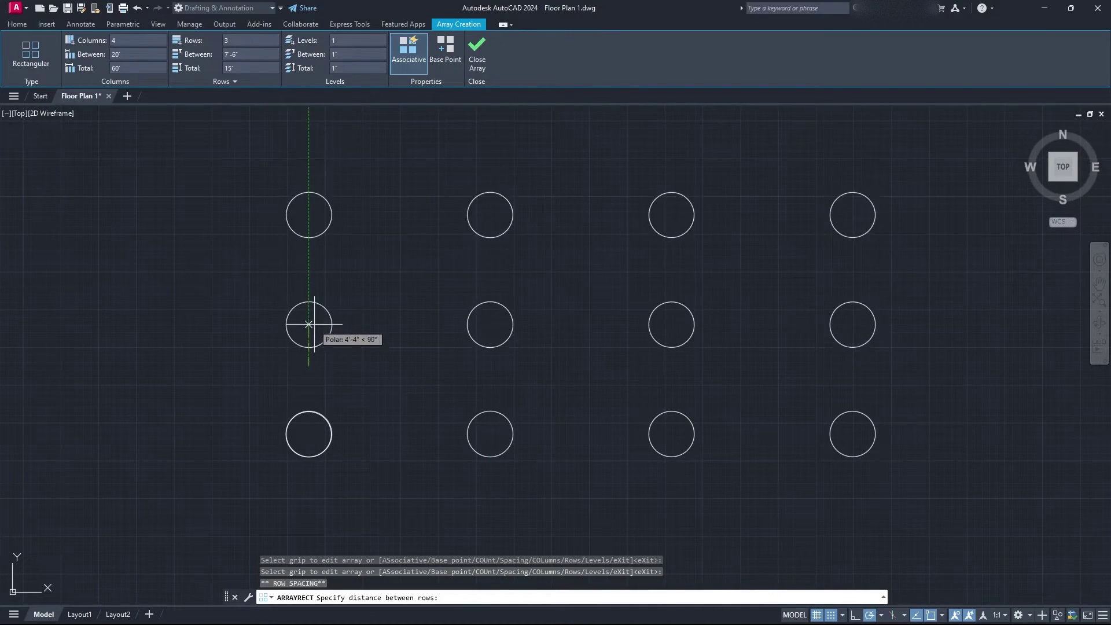
{"action": "scroll", "coordinate": [347, 179], "scroll_direction": "down", "scroll_amount": 2}
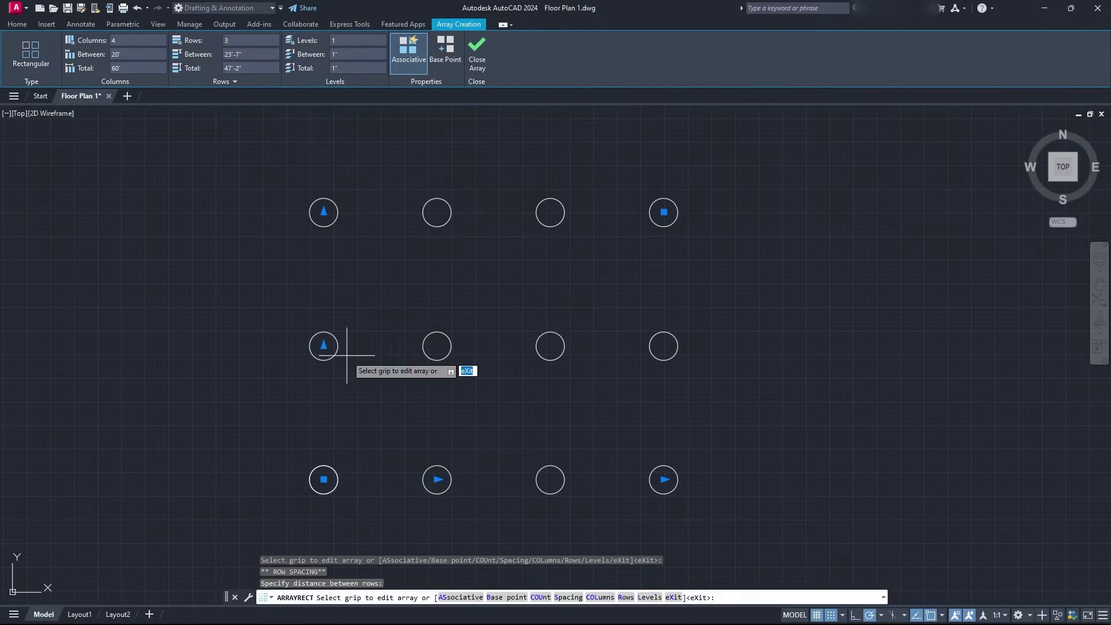
{"action": "left_click", "coordinate": [328, 347]}
{"action": "left_click", "coordinate": [323, 346]}
{"action": "left_click", "coordinate": [323, 248]}
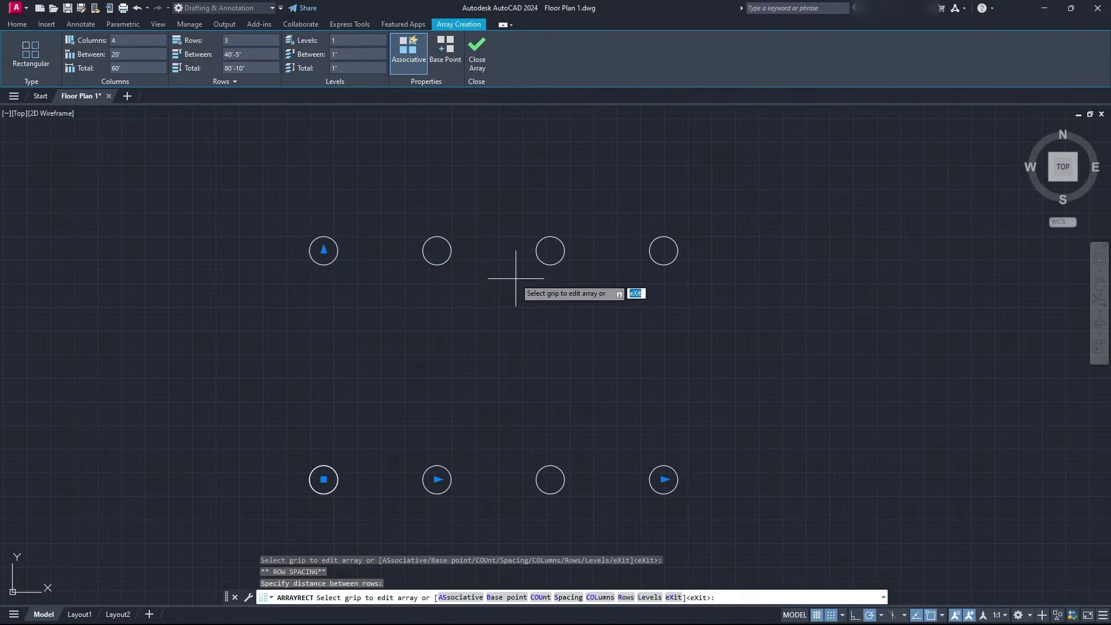
{"action": "middle_click_drag", "start_coordinate": [456, 552], "coordinate": [387, 560]}
Drag the column grip right to space the columns 40'-1" apart.
{"action": "left_click", "coordinate": [365, 485]}
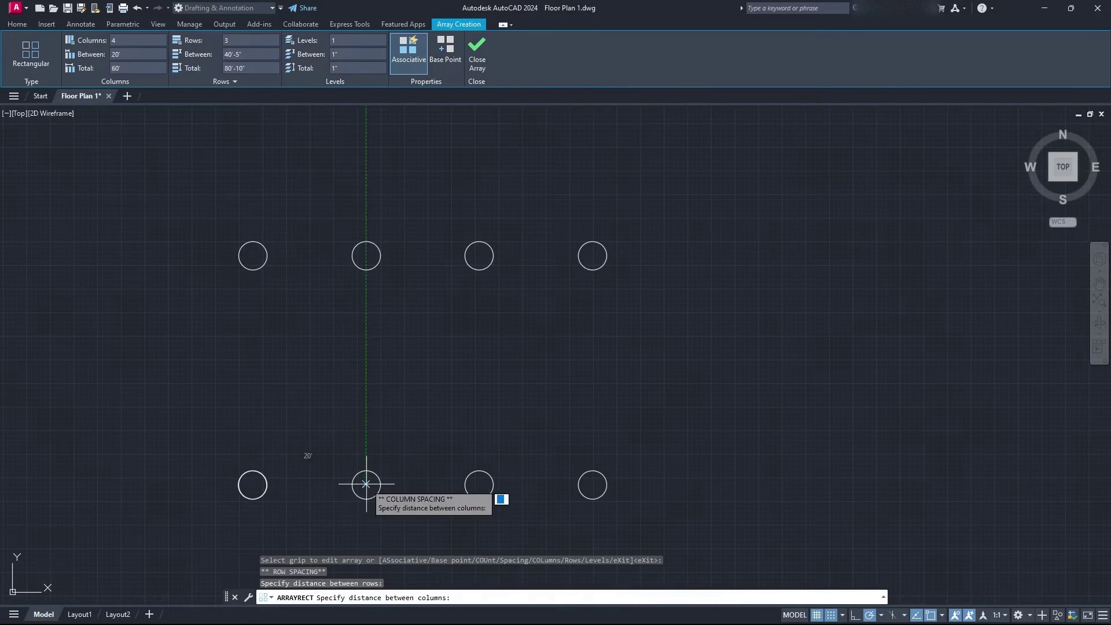
{"action": "left_click", "coordinate": [489, 468]}
{"action": "scroll", "coordinate": [458, 397], "scroll_direction": "down", "scroll_amount": 2}
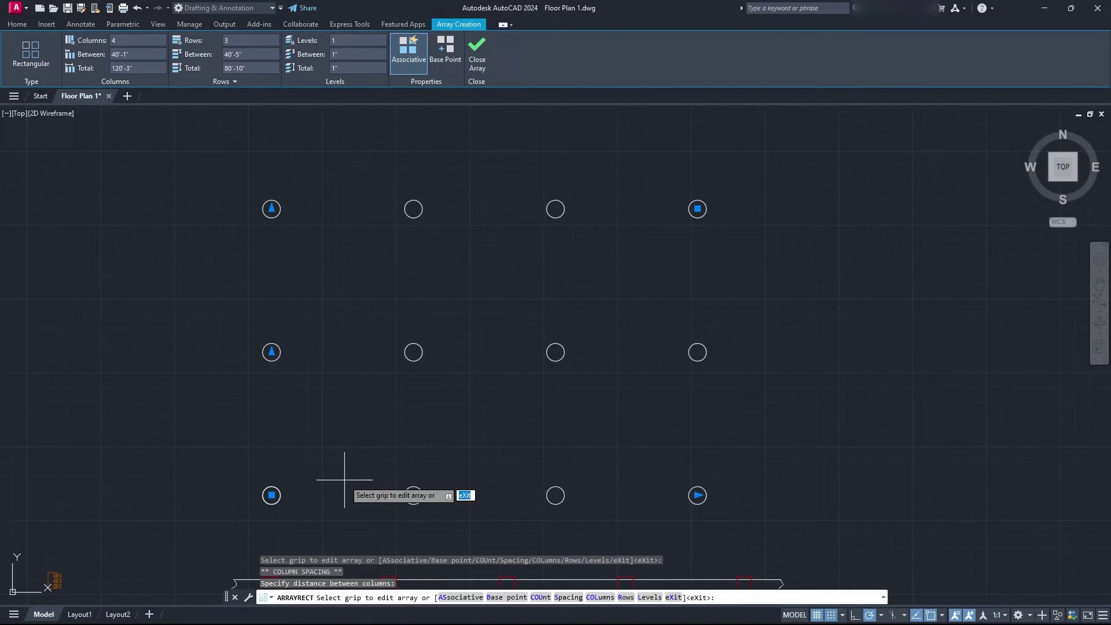
Pick a new base point for the circle array.
{"action": "left_click", "coordinate": [450, 65]}
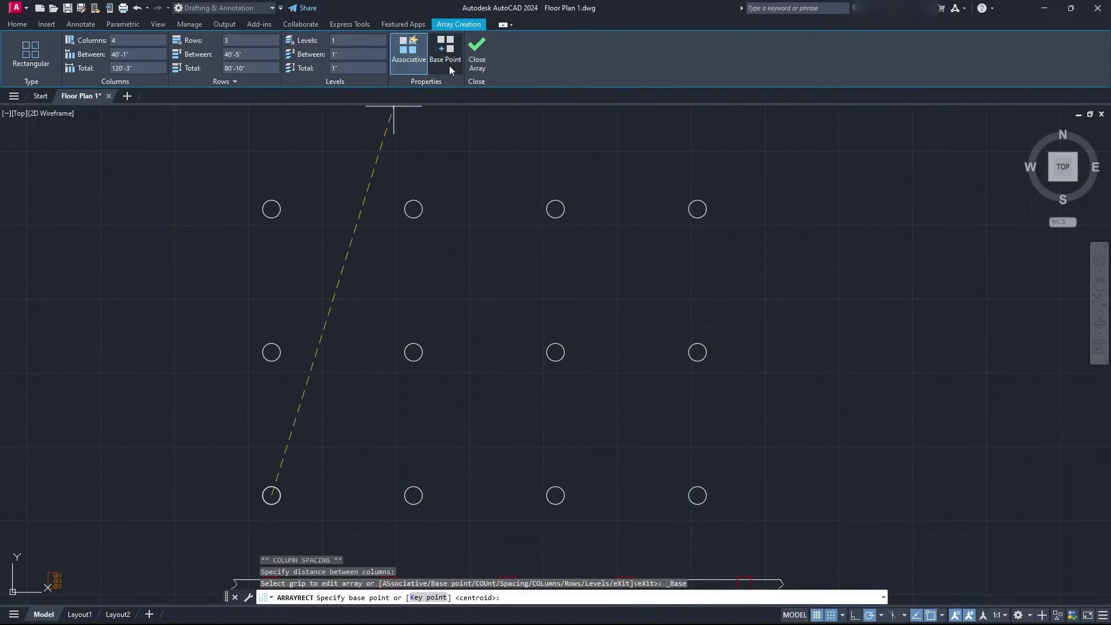
{"action": "left_click", "coordinate": [493, 315]}
{"action": "middle_click_drag", "start_coordinate": [607, 268], "coordinate": [472, 381]}
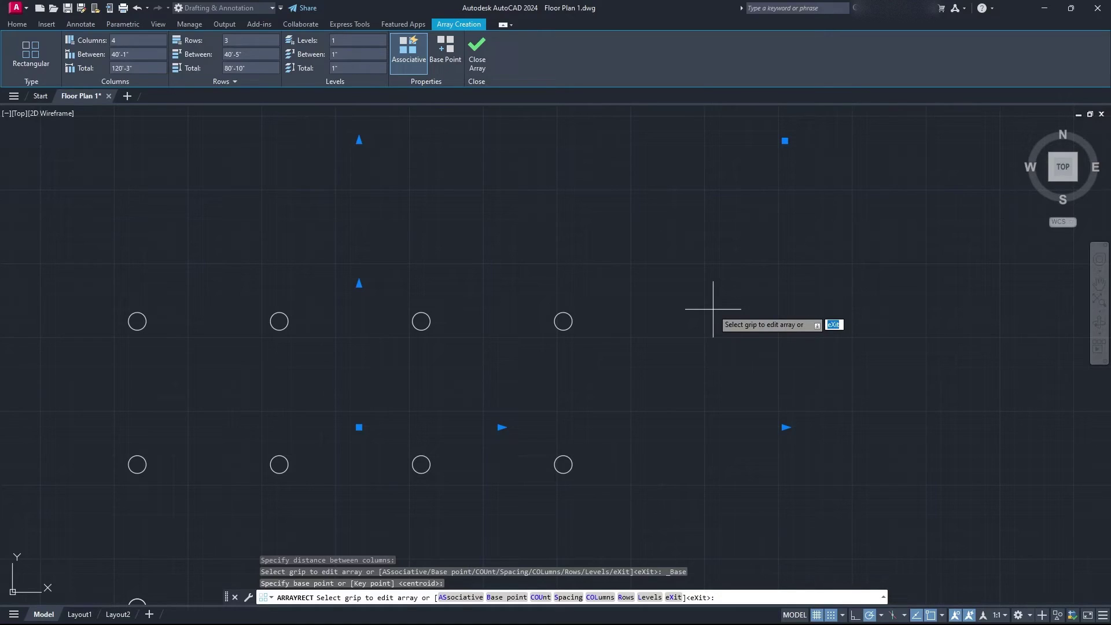
Drag the column-count grip left to reduce the array to 3 columns.
{"action": "left_click", "coordinate": [786, 427]}
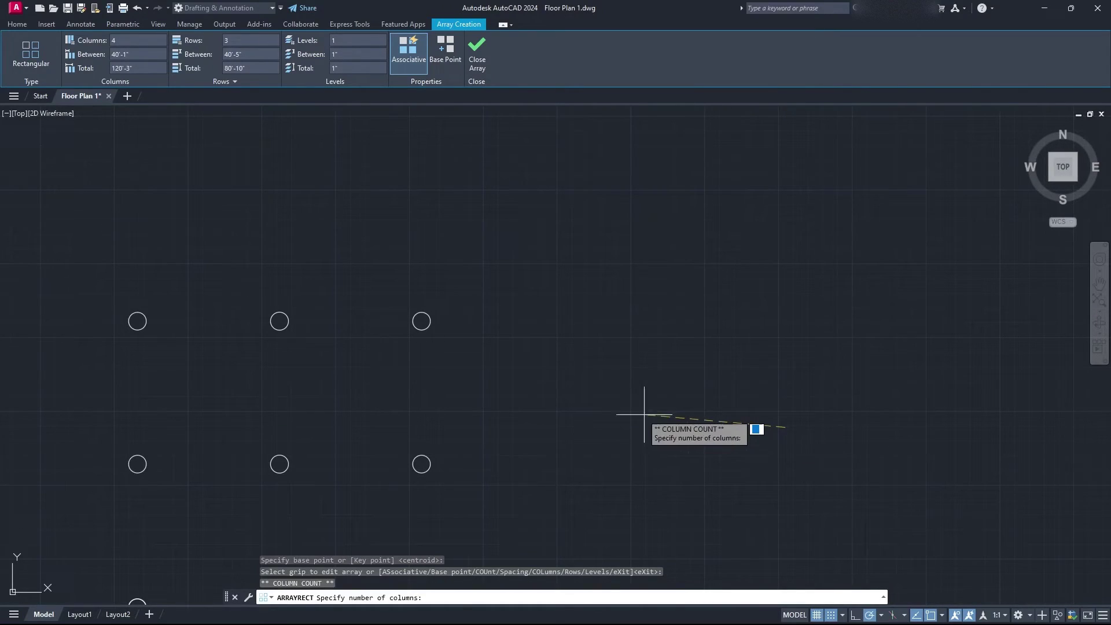
{"action": "left_click", "coordinate": [691, 412]}
{"action": "mouse_move", "coordinate": [567, 362]}
{"action": "middle_mouse_down"}
{"action": "mouse_move", "coordinate": [688, 264]}
{"action": "mouse_move", "coordinate": [721, 141]}
{"action": "middle_mouse_up"}
{"action": "middle_click_drag", "start_coordinate": [662, 322], "coordinate": [694, 290]}
{"action": "key", "text": "Escape"}
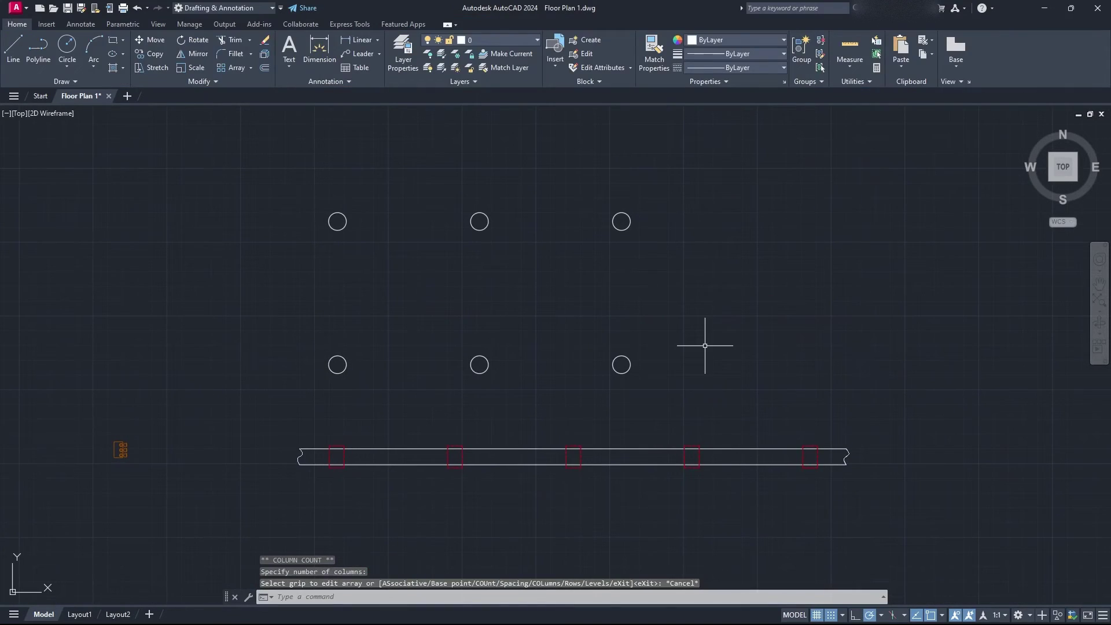